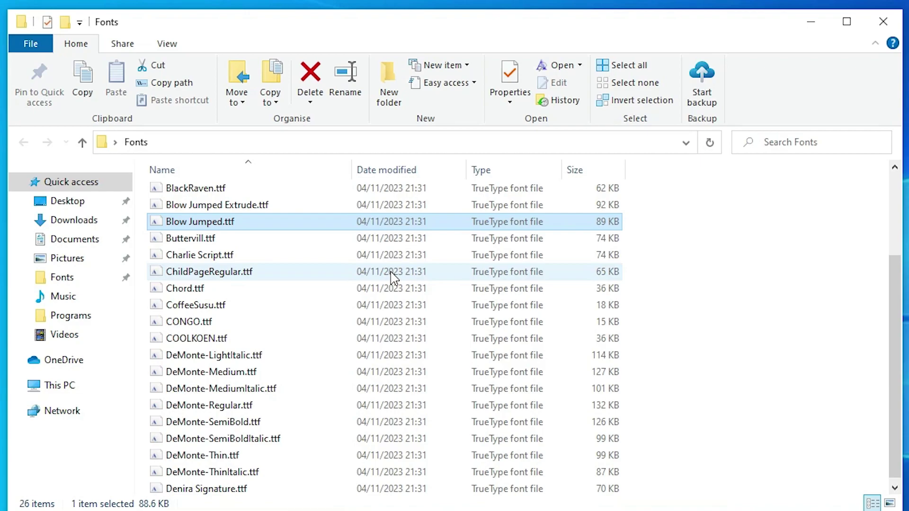
scroll(393, 277, "up", 2)
scroll(393, 277, "down", 2)
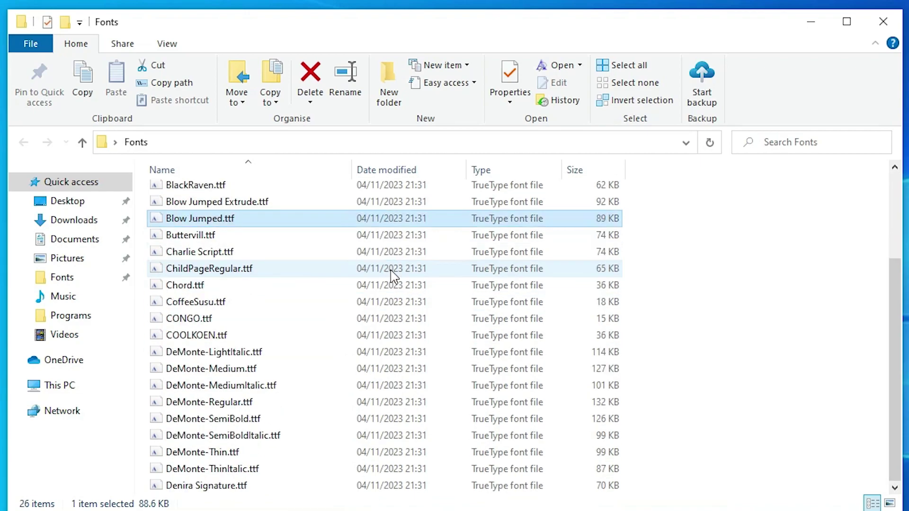
scroll(392, 276, "up", 3)
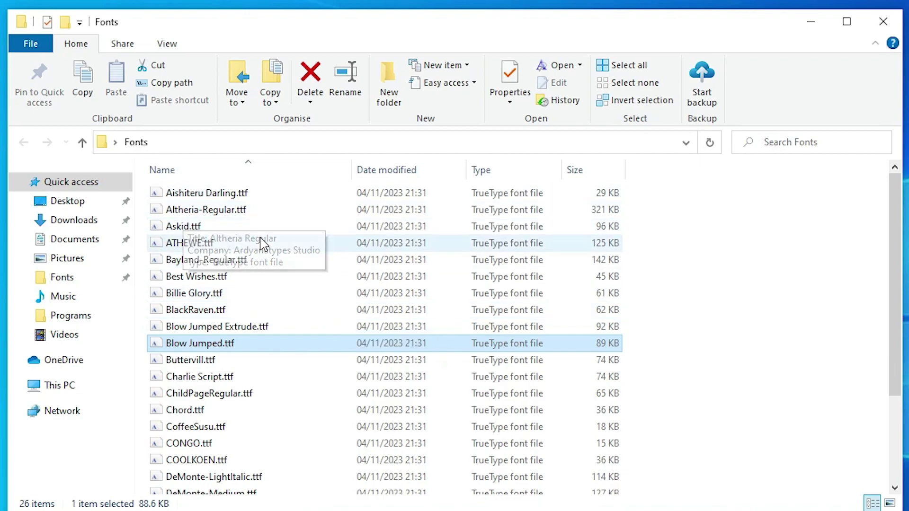
Dismiss the Altheria Regular preview and reach the Fonts folder via Start and Control Panel
double_click(206, 216)
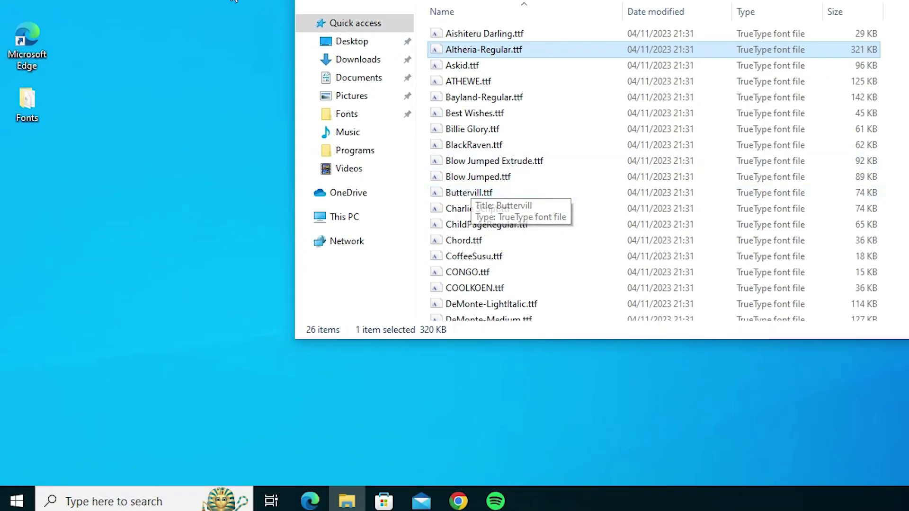
left_click(17, 502)
type("c")
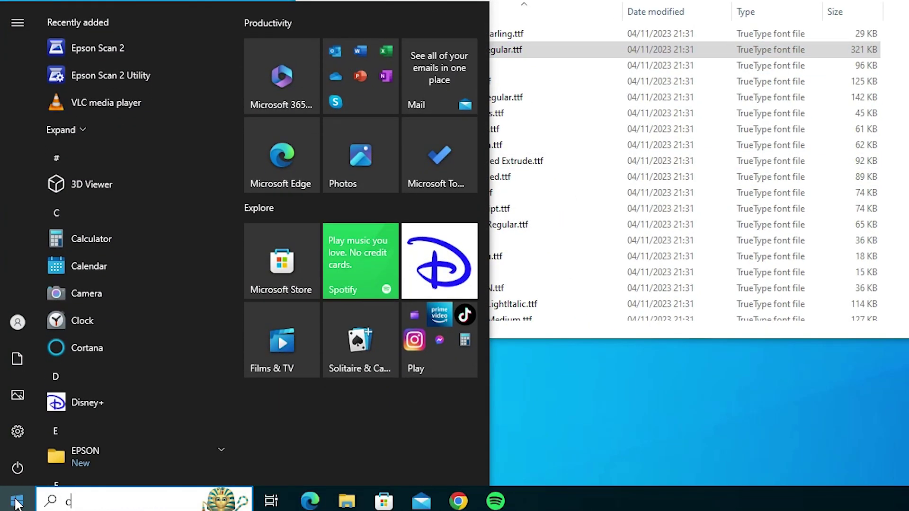
type("o")
left_click(141, 93)
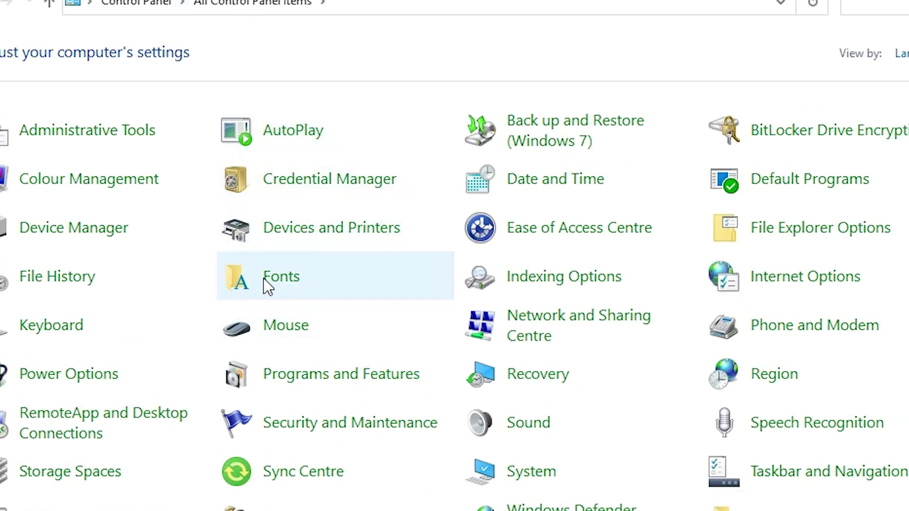
left_click(281, 277)
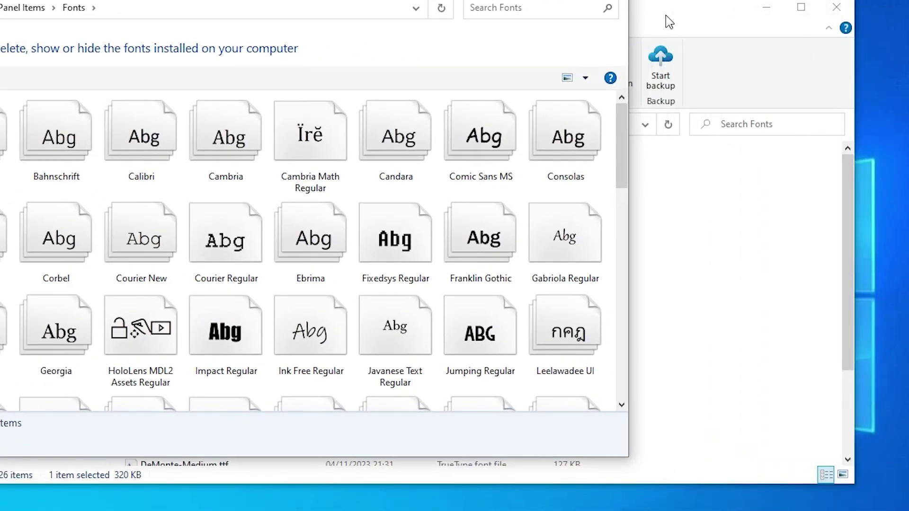
Move the font files Explorer window right so the Control Panel Fonts window shows beside it
left_click(668, 18)
left_click_drag(462, 16, 824, 9)
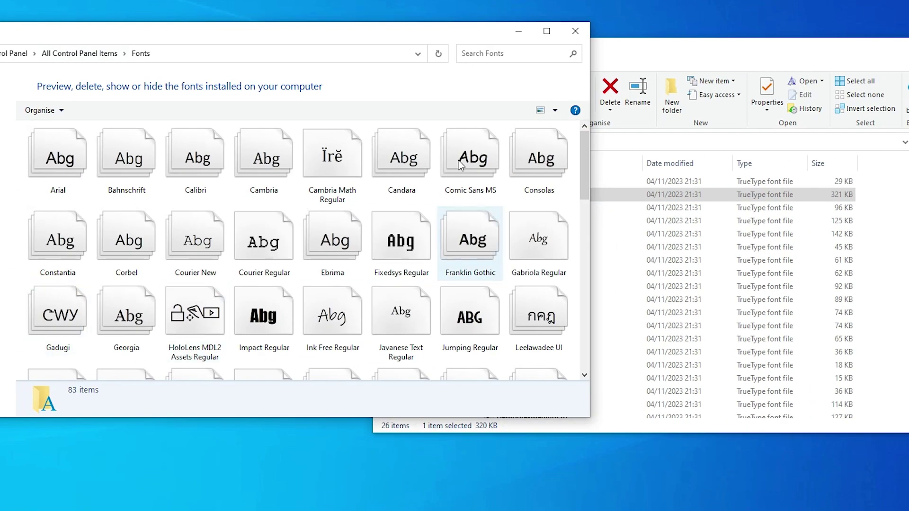
left_click(810, 246)
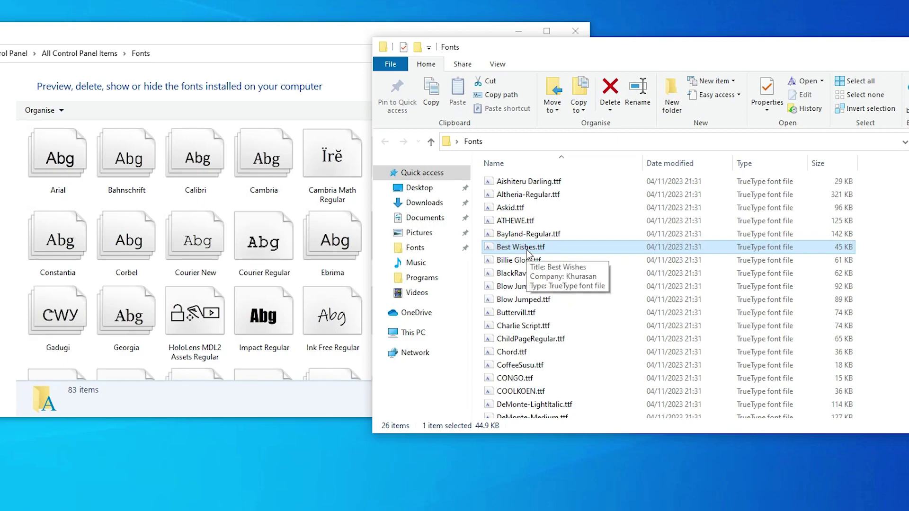
Select all 26 downloaded font files and drag them over the Control Panel Fonts window
key("ctrl+a")
scroll(569, 231, "down", 1)
scroll(566, 229, "down", 2)
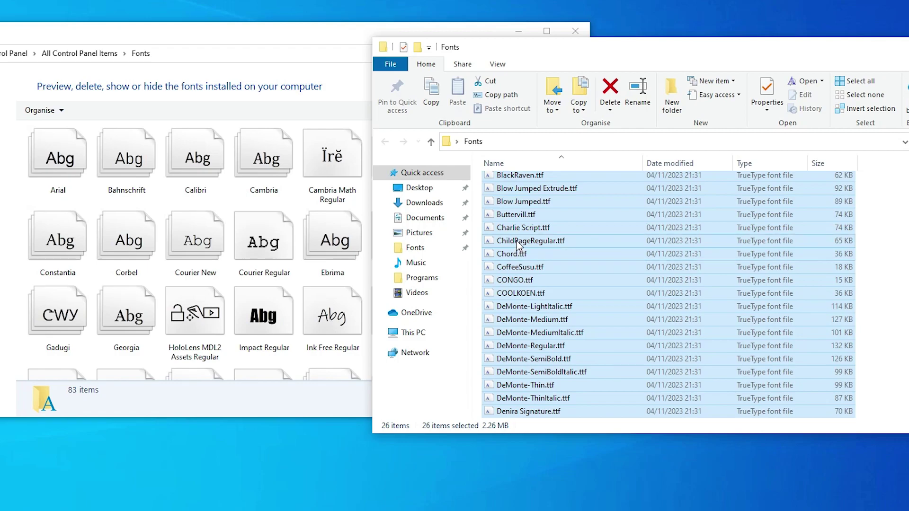
left_click_drag(518, 244, 240, 271)
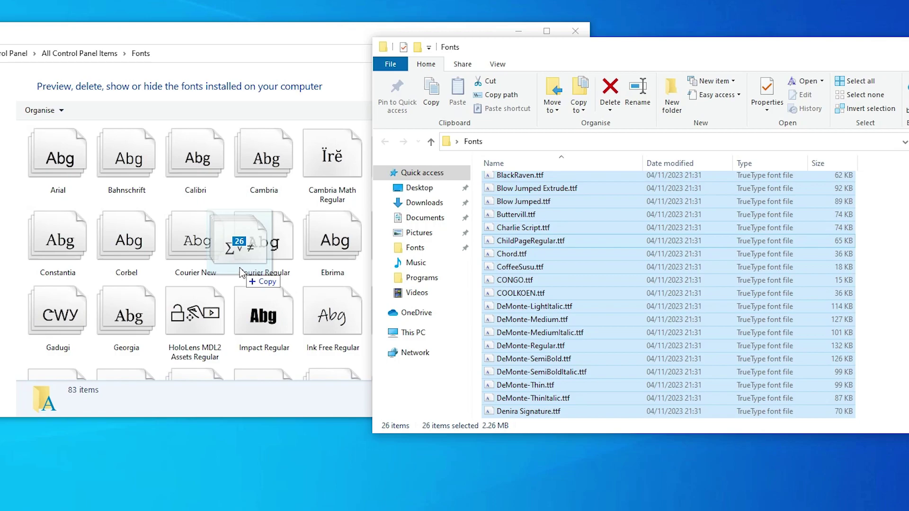
Drop the 26 font files into the Fonts window so installation begins
left_click_drag(241, 272, 240, 272)
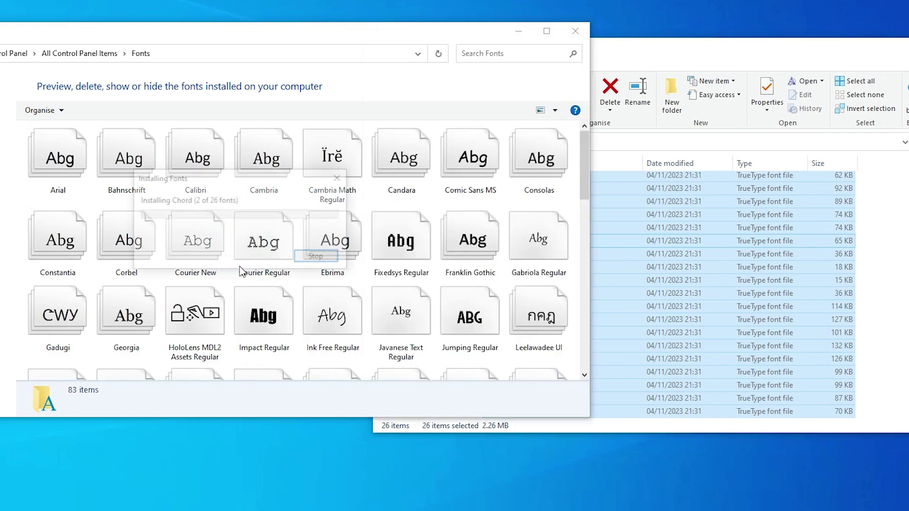